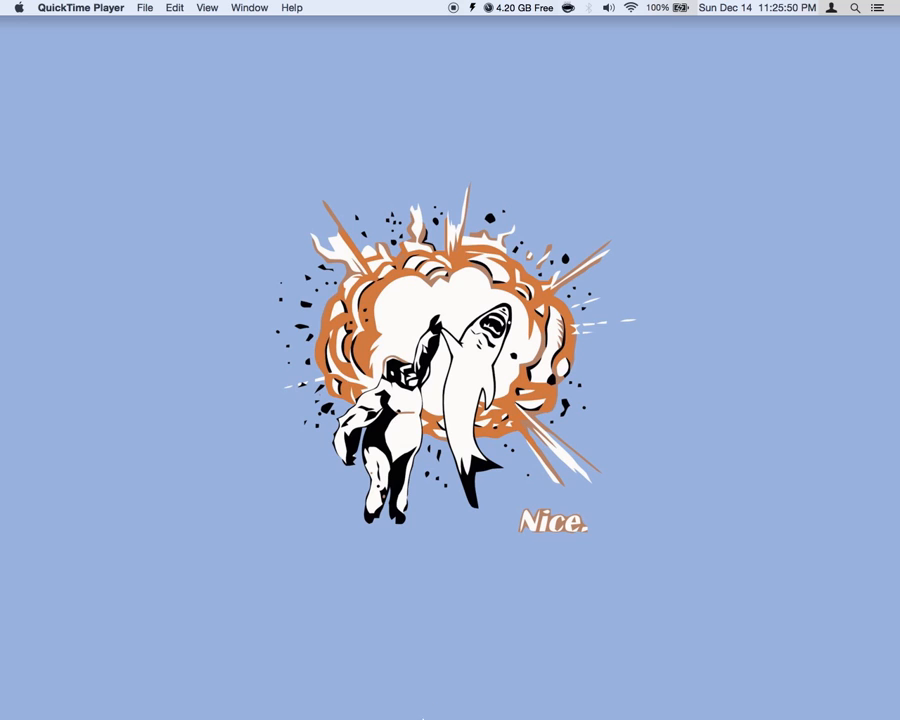
Launch Audacity and enlarge its window to fill the screen.
{"action": "mouse_move", "coordinate": [422, 715]}
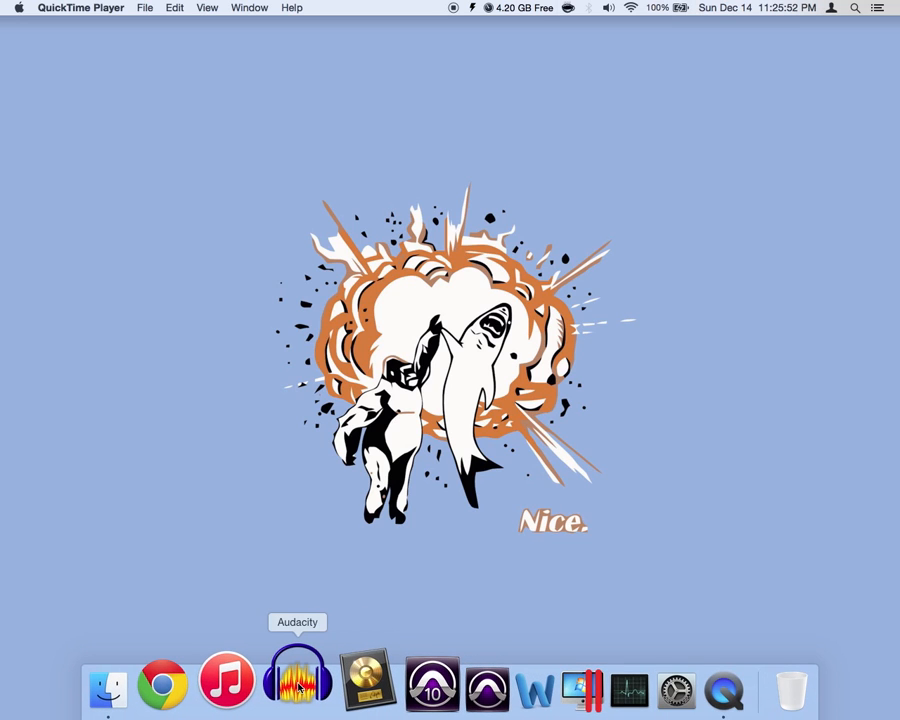
{"action": "left_click", "coordinate": [298, 687]}
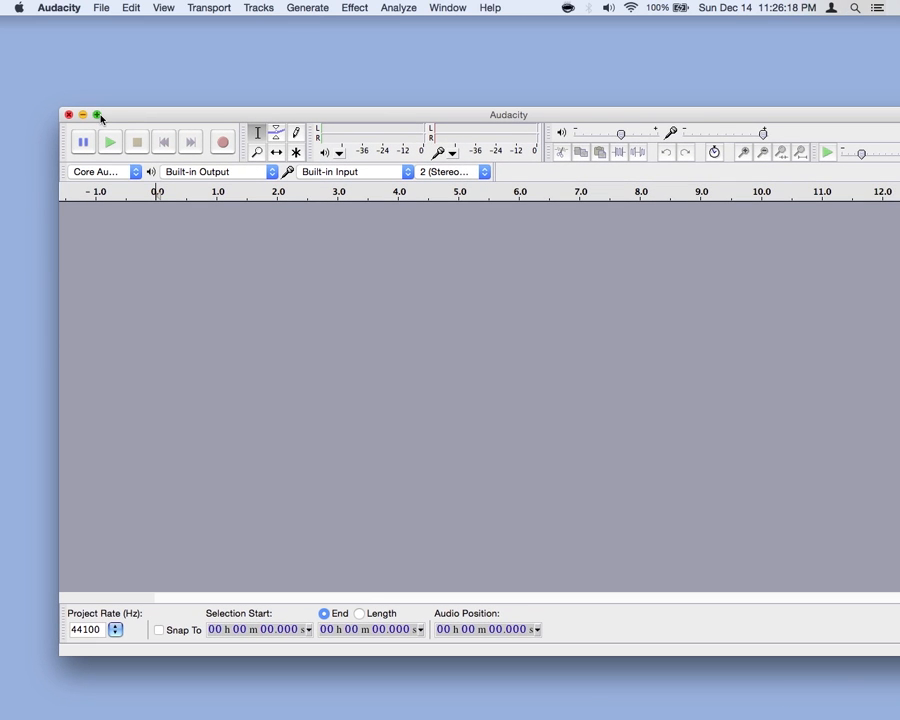
{"action": "left_click", "coordinate": [98, 115]}
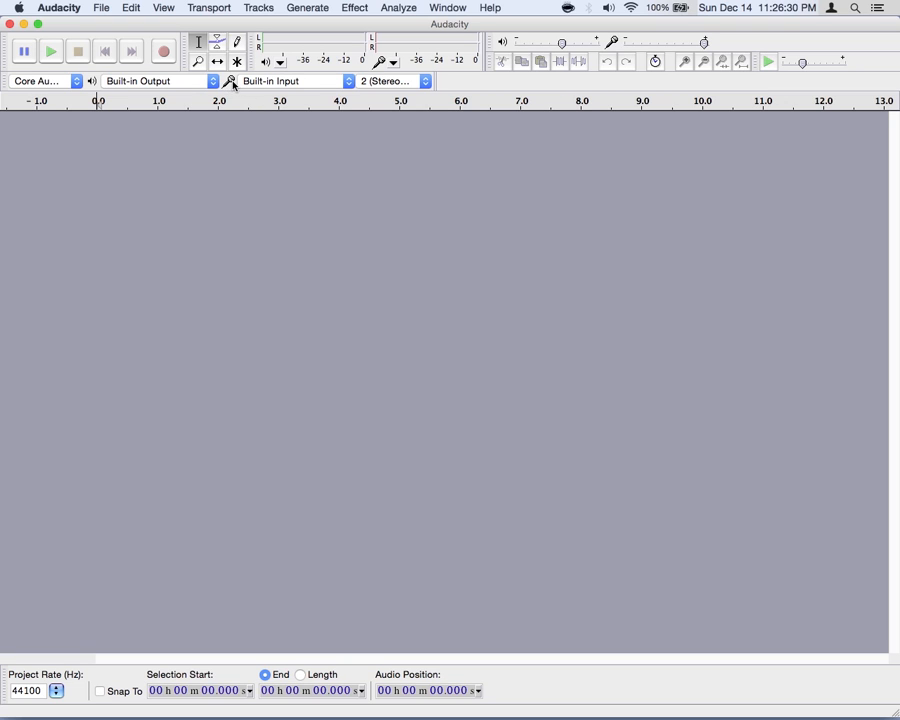
Choose Built-in Input as the recording device and lower the recording volume slightly.
{"action": "left_click", "coordinate": [348, 86]}
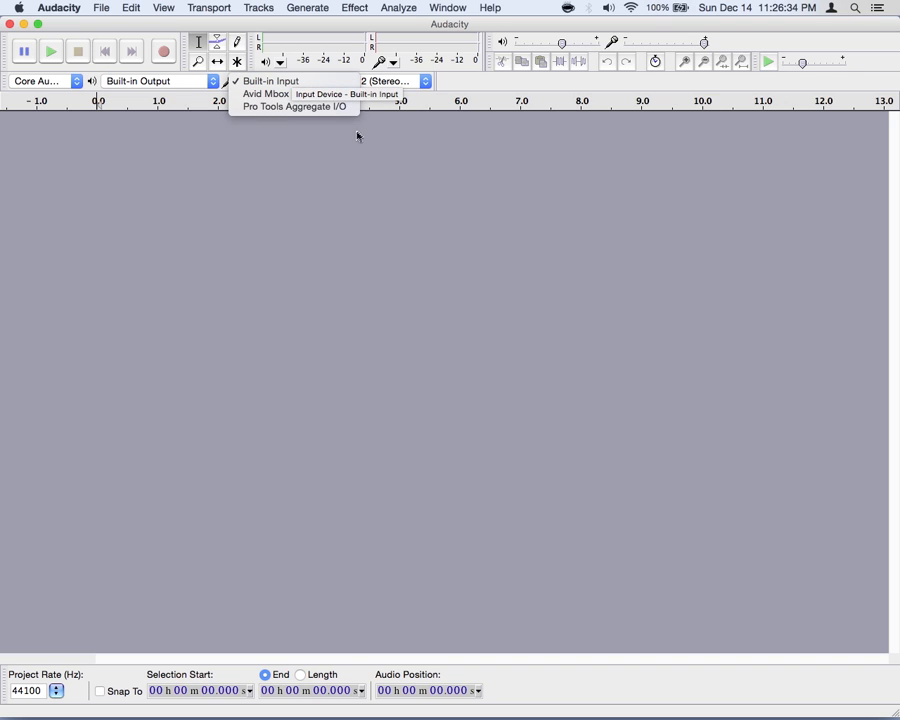
{"action": "left_click", "coordinate": [313, 88]}
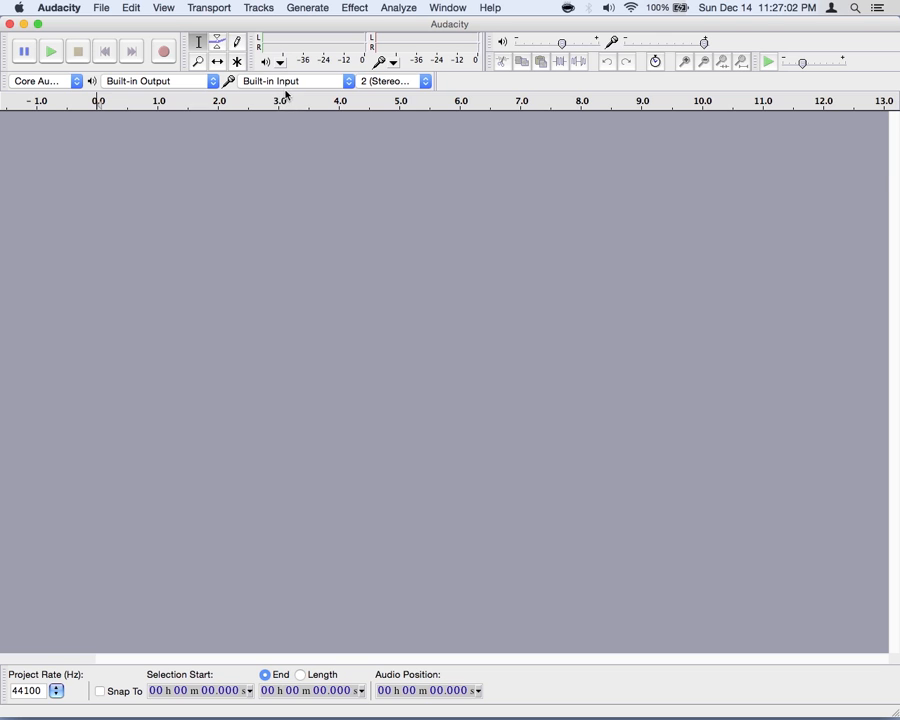
{"action": "mouse_move", "coordinate": [701, 45]}
{"action": "left_mouse_down"}
{"action": "mouse_move", "coordinate": [662, 47]}
{"action": "mouse_move", "coordinate": [707, 50]}
{"action": "mouse_move", "coordinate": [702, 44]}
{"action": "left_mouse_up"}
Record about 10 seconds of stereo audio and play the recording back.
{"action": "left_click", "coordinate": [165, 53]}
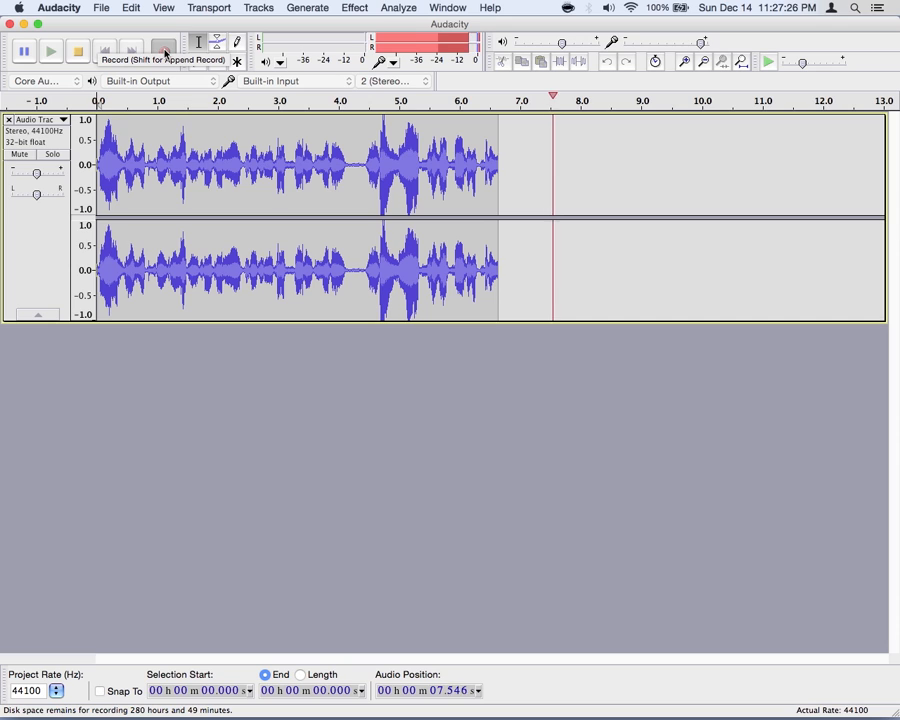
{"action": "left_click", "coordinate": [83, 53]}
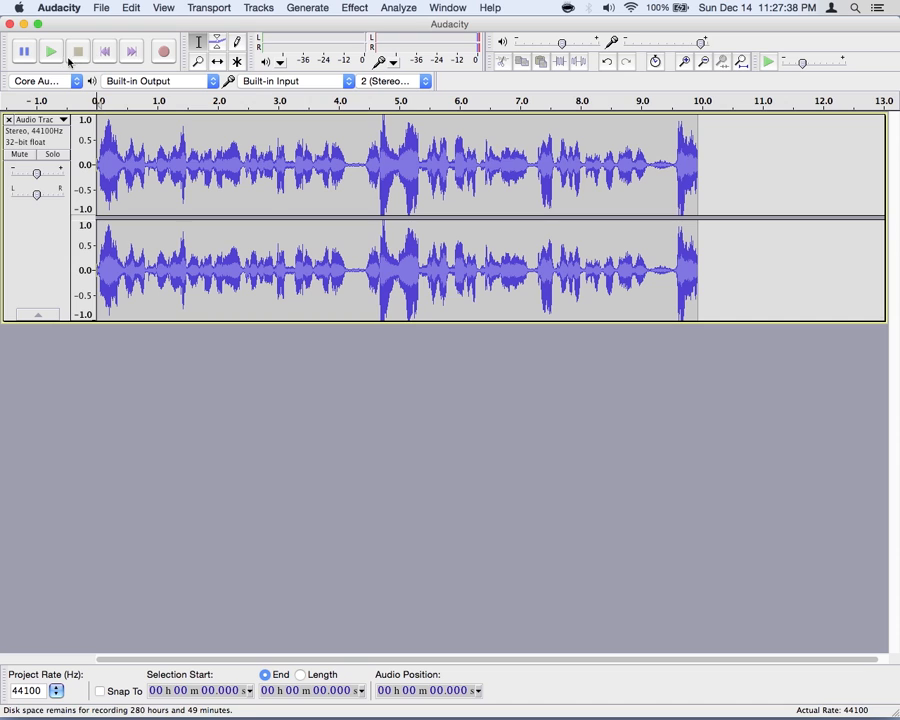
{"action": "left_click", "coordinate": [54, 55]}
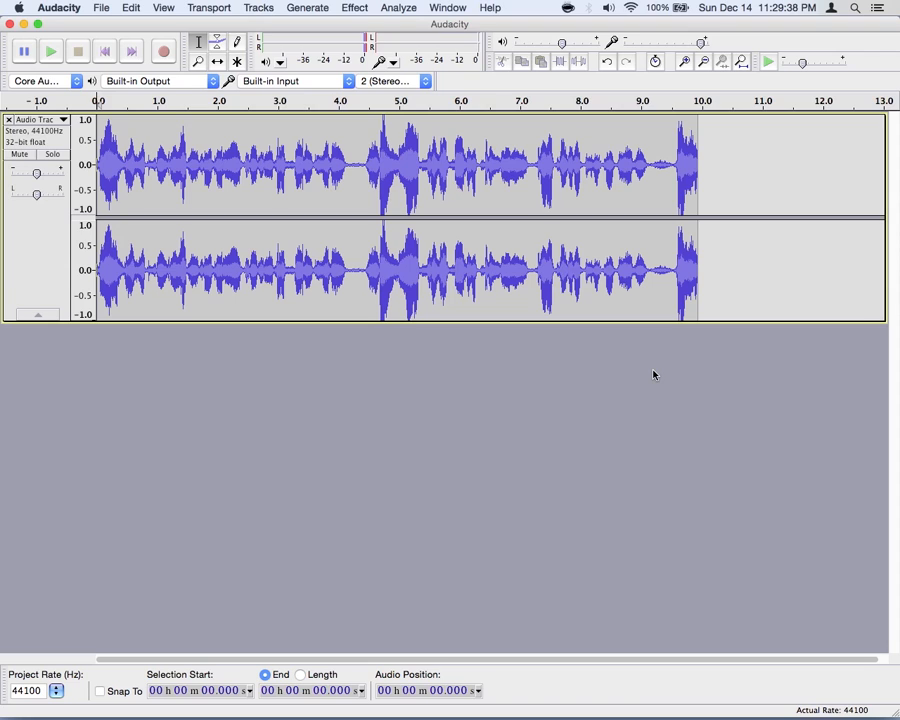
{"action": "left_click", "coordinate": [101, 10]}
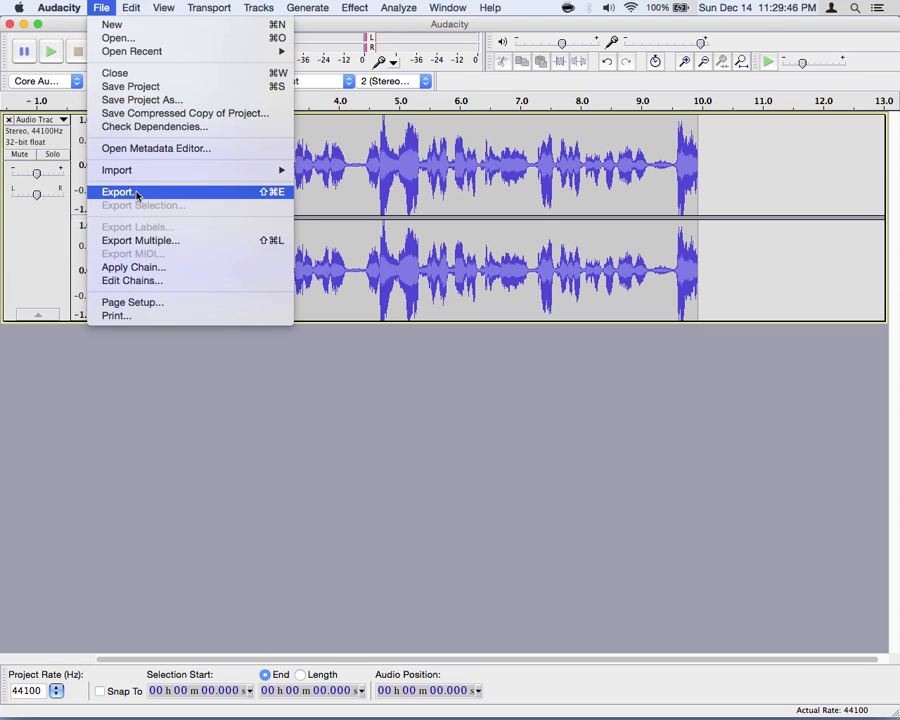
{"action": "left_click", "coordinate": [234, 392]}
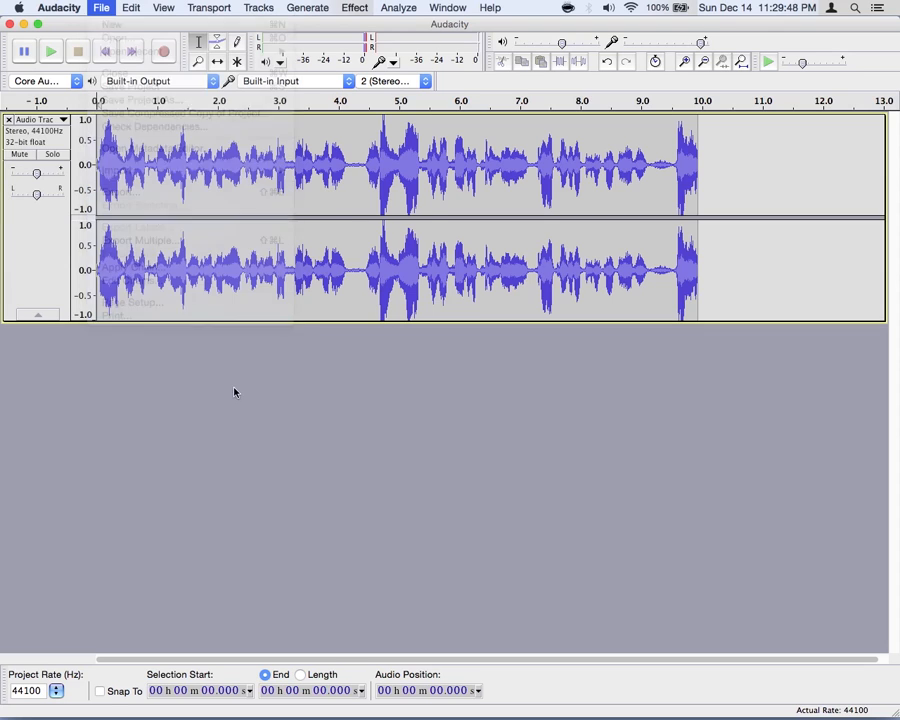
{"action": "left_click_drag", "start_coordinate": [435, 176], "coordinate": [368, 176]}
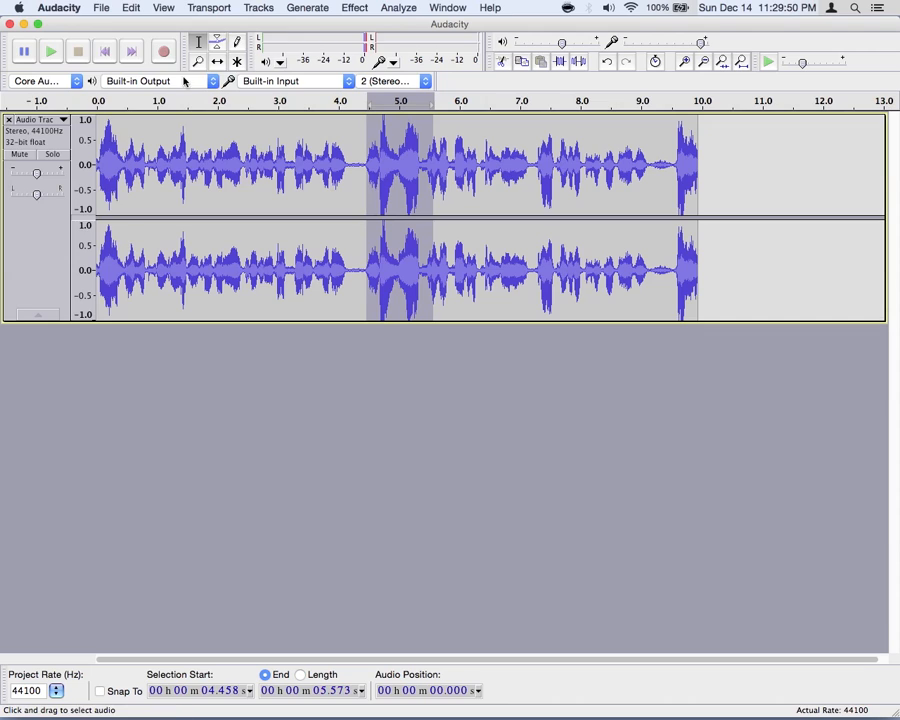
{"action": "left_click", "coordinate": [101, 8]}
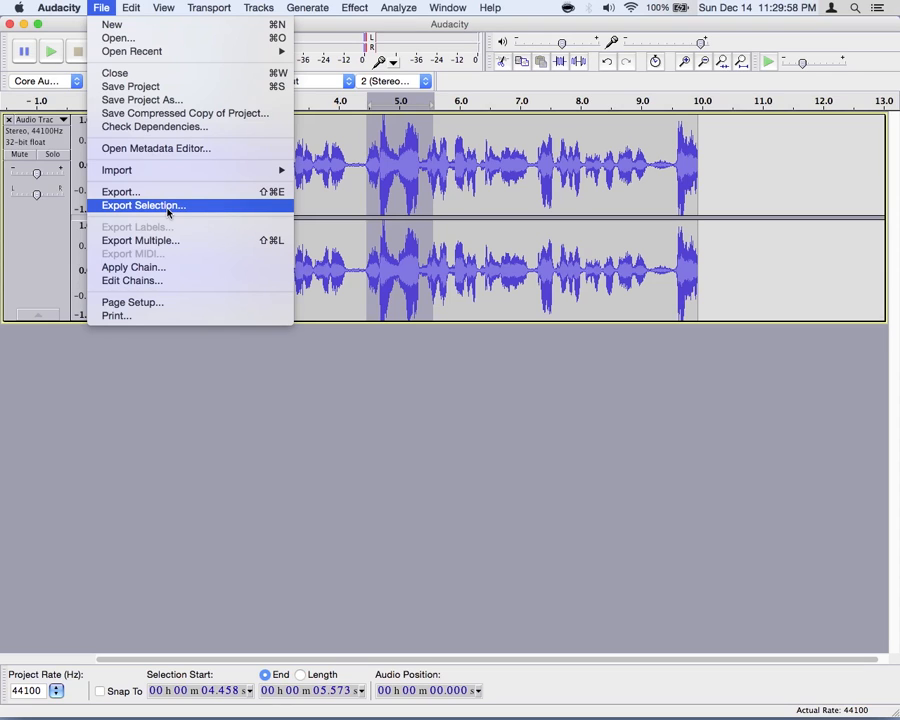
{"action": "left_click", "coordinate": [155, 205]}
{"action": "left_click", "coordinate": [213, 363]}
{"action": "left_click", "coordinate": [517, 165]}
{"action": "left_click", "coordinate": [777, 180]}
Set up an export of the whole recording to the Desktop as podcast_demo_01 in WAV (Microsoft) signed 16 bit PCM format.
{"action": "left_click", "coordinate": [101, 10]}
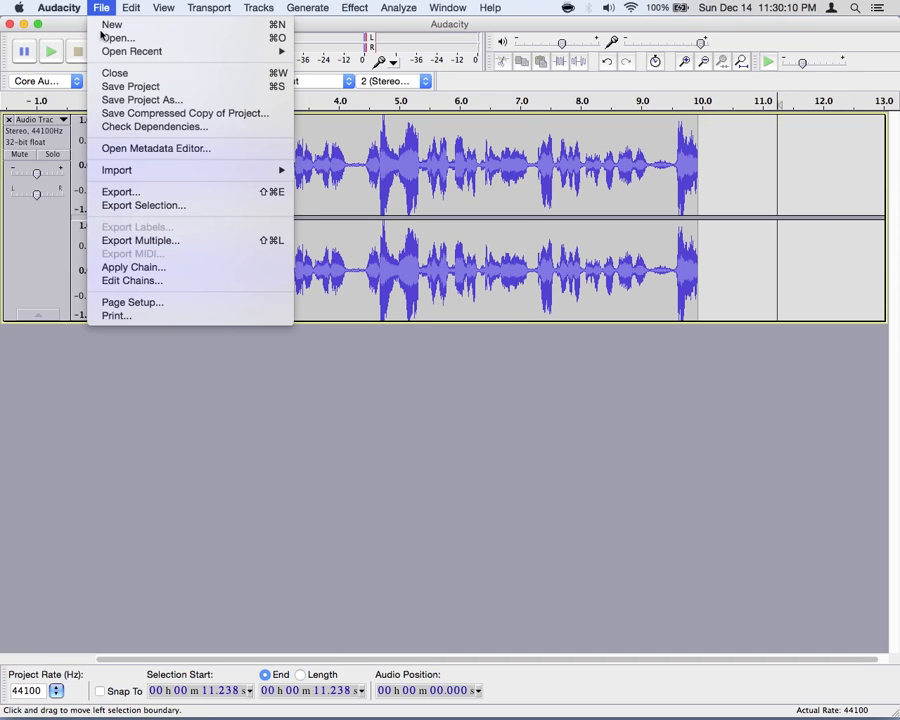
{"action": "left_click", "coordinate": [121, 193]}
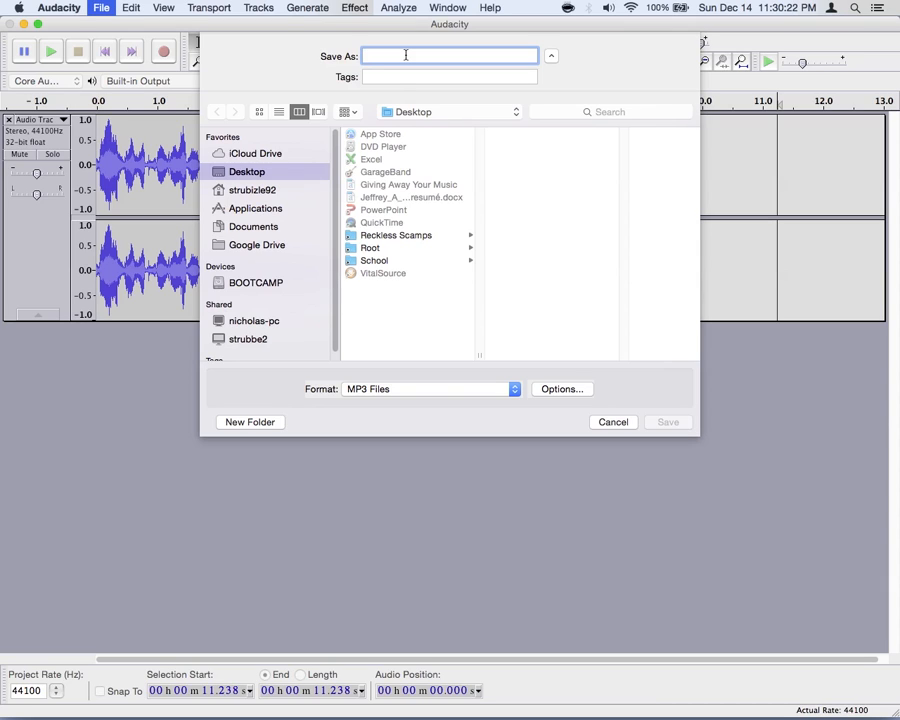
{"action": "type", "text": "podcast"}
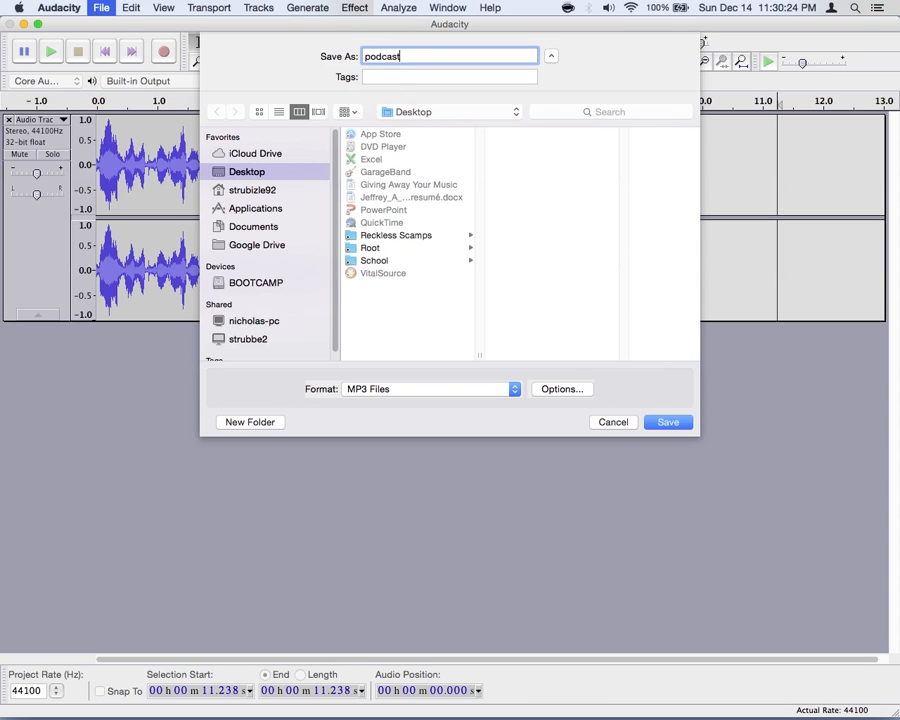
{"action": "type", "text": "_demo_01"}
{"action": "left_click", "coordinate": [515, 389]}
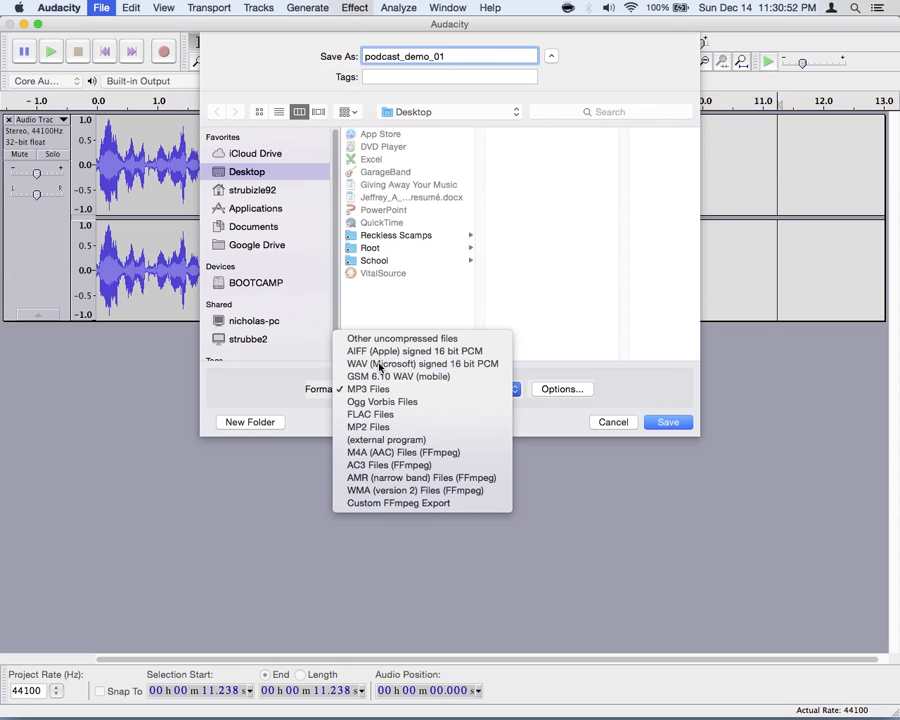
{"action": "left_click", "coordinate": [428, 363]}
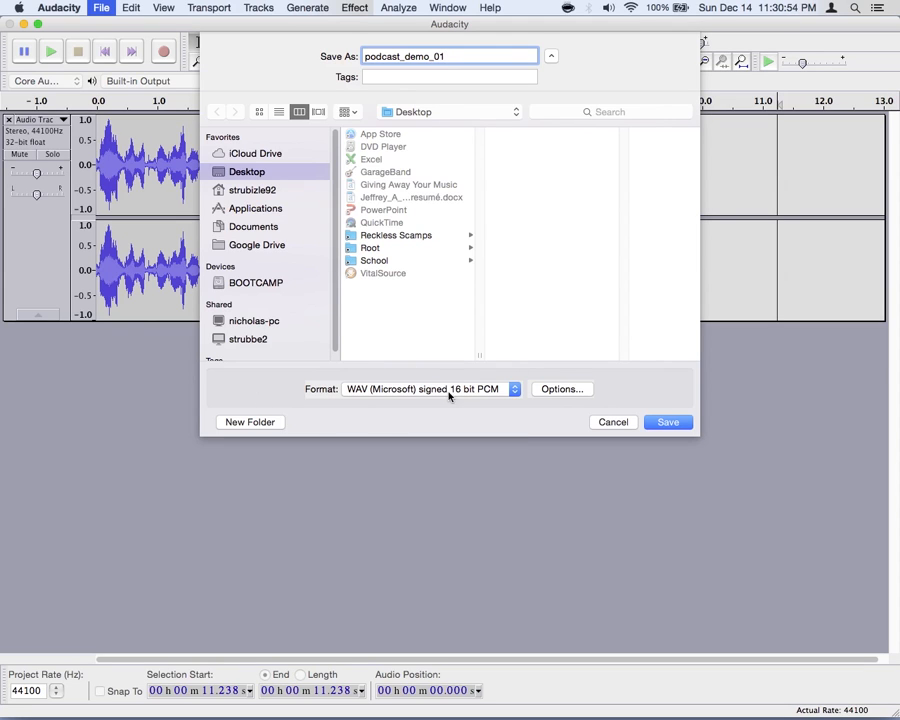
Check the WAV format's options and the other available formats, and save the export as WAV.
{"action": "left_click", "coordinate": [553, 391]}
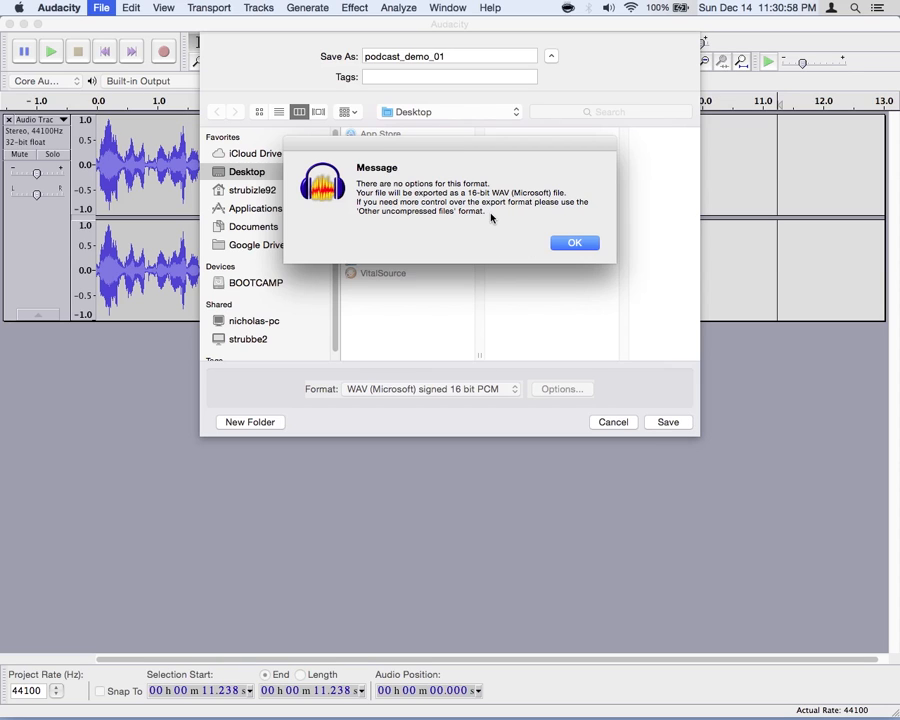
{"action": "left_click", "coordinate": [566, 244]}
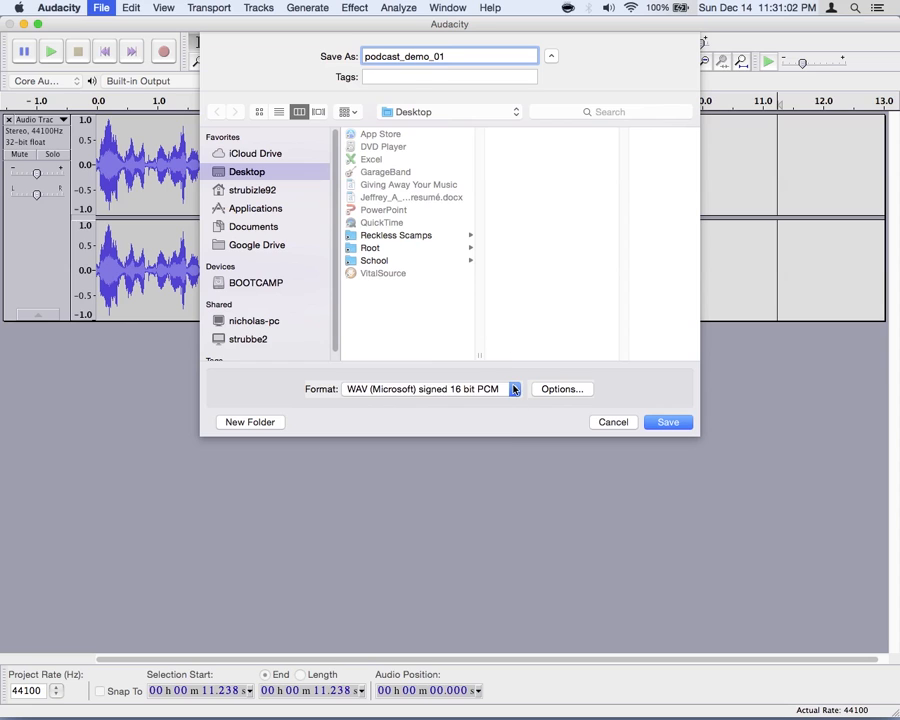
{"action": "left_click", "coordinate": [514, 388]}
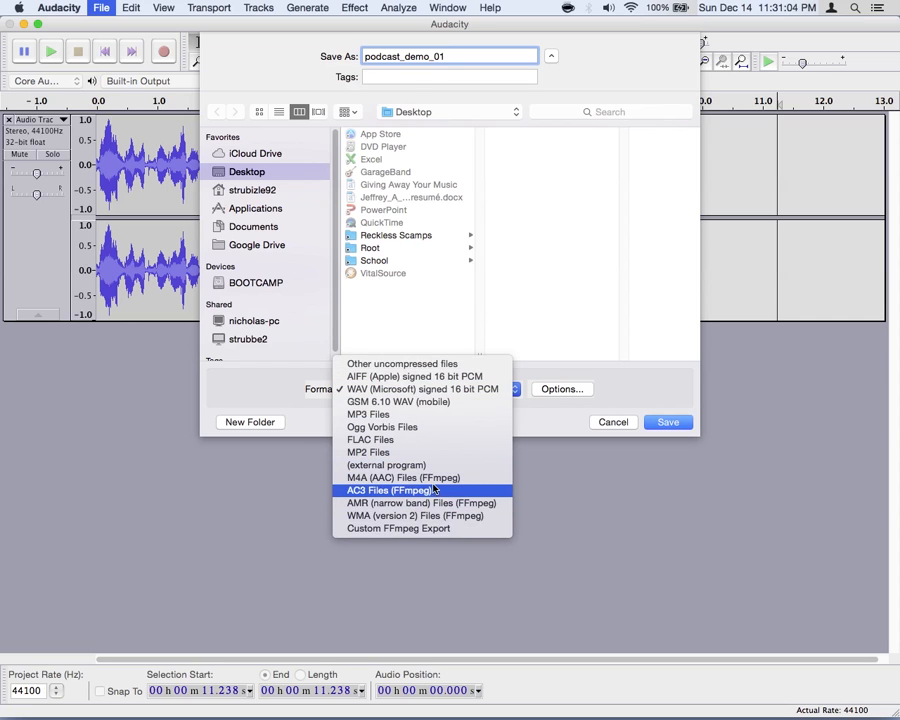
{"action": "left_click", "coordinate": [549, 415]}
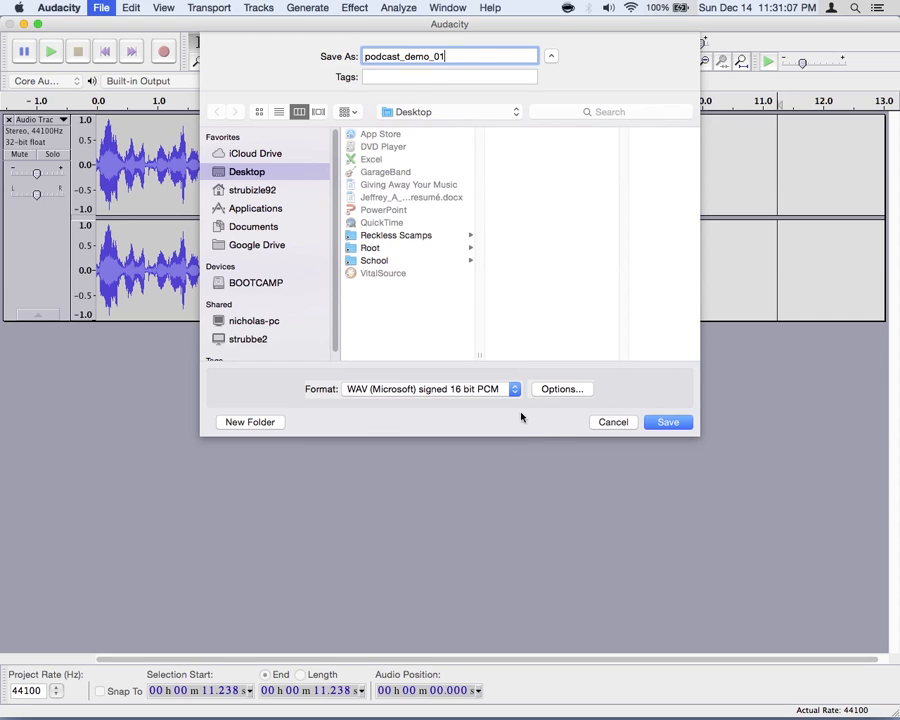
{"action": "left_click", "coordinate": [668, 422]}
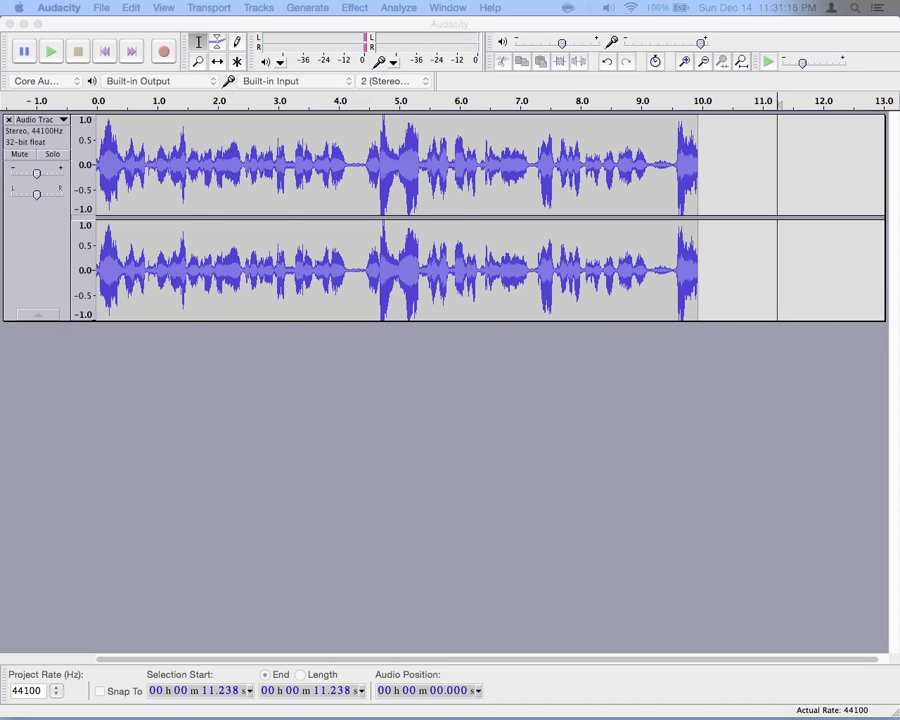
Enter the metadata artist name "Off The Van" and the track title "Podcast Demo 01".
{"action": "left_click_drag", "start_coordinate": [266, 234], "coordinate": [375, 236]}
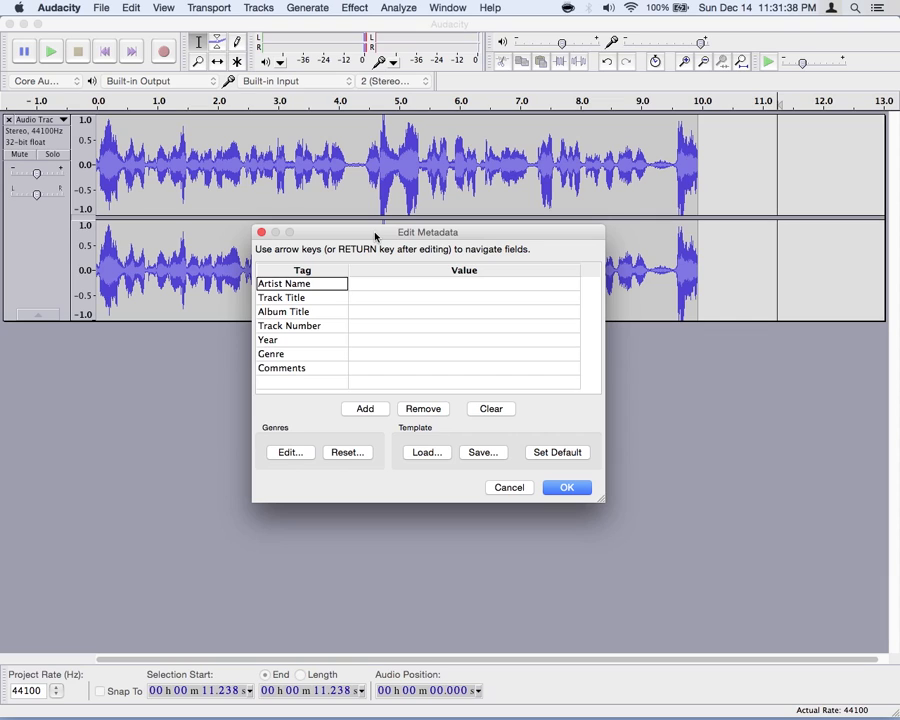
{"action": "left_click", "coordinate": [363, 288]}
{"action": "type", "text": "Off The Van"}
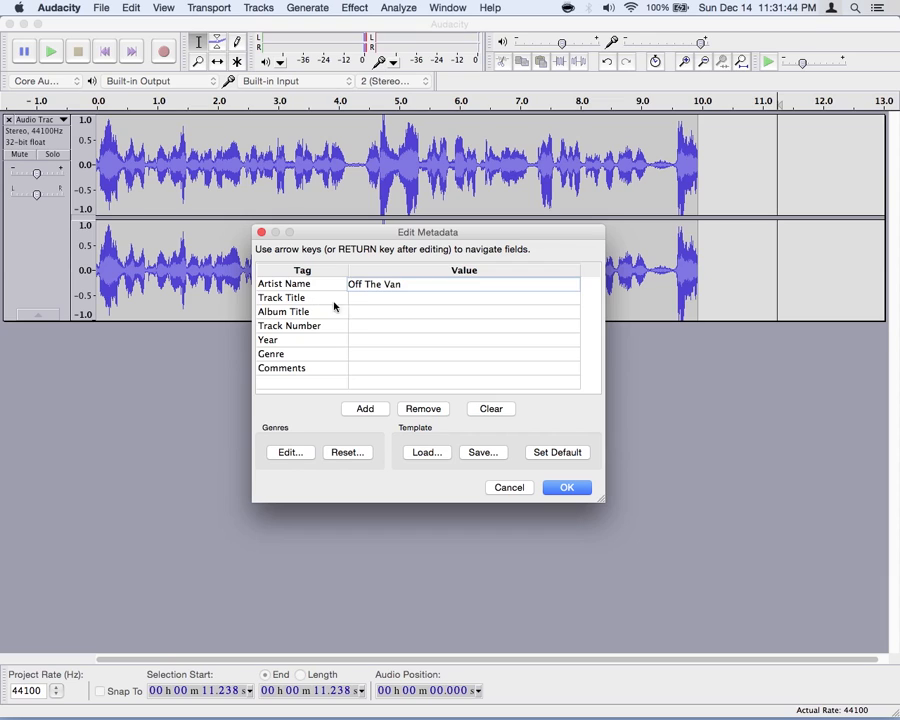
{"action": "left_click", "coordinate": [355, 300]}
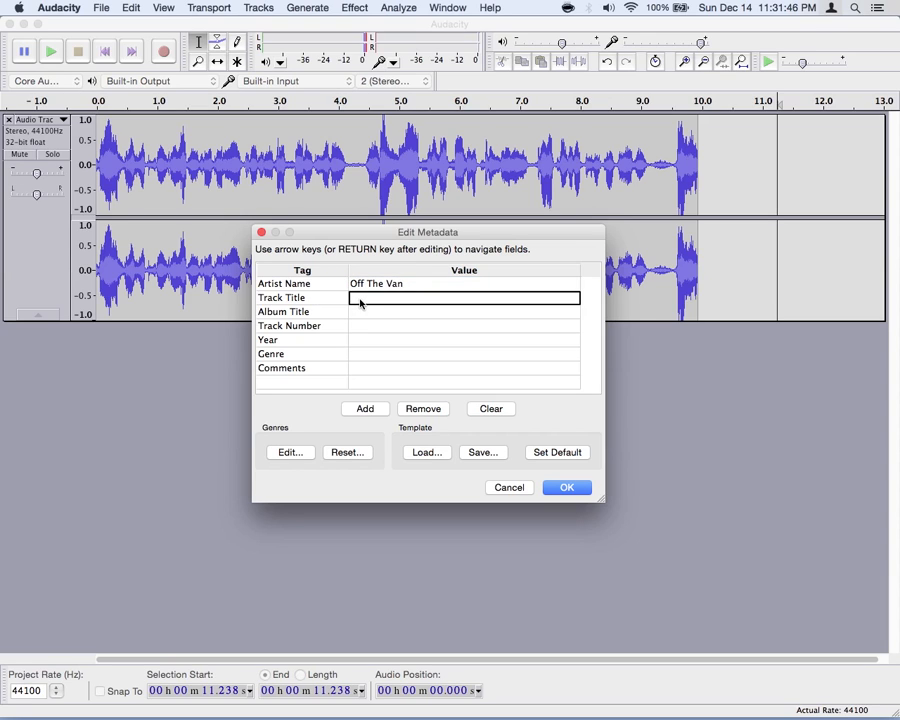
{"action": "type", "text": "Podcast "}
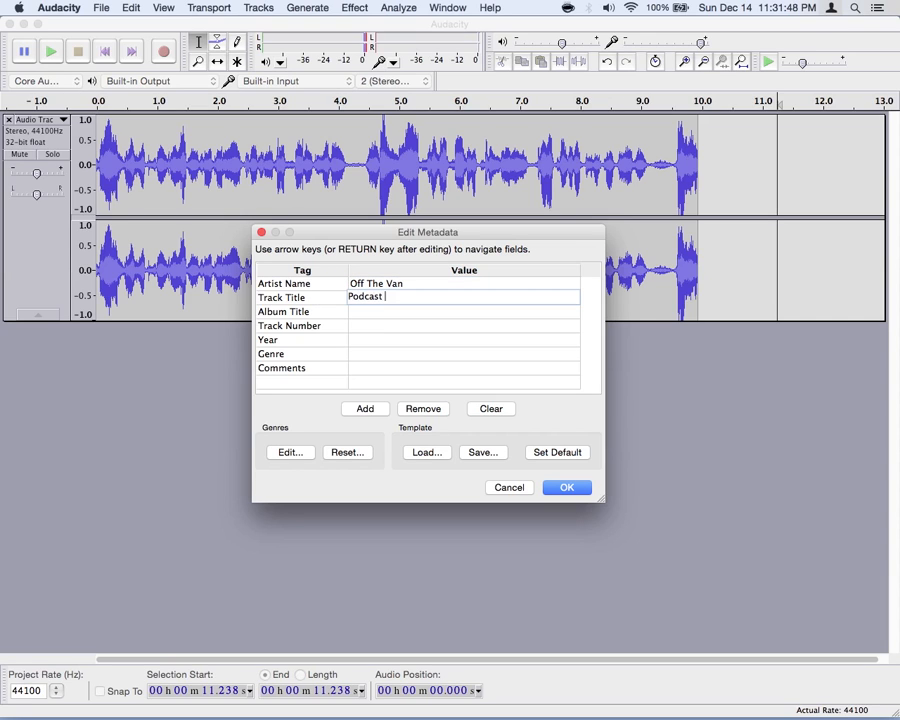
{"action": "type", "text": "Demo 01"}
{"action": "key", "text": "Return"}
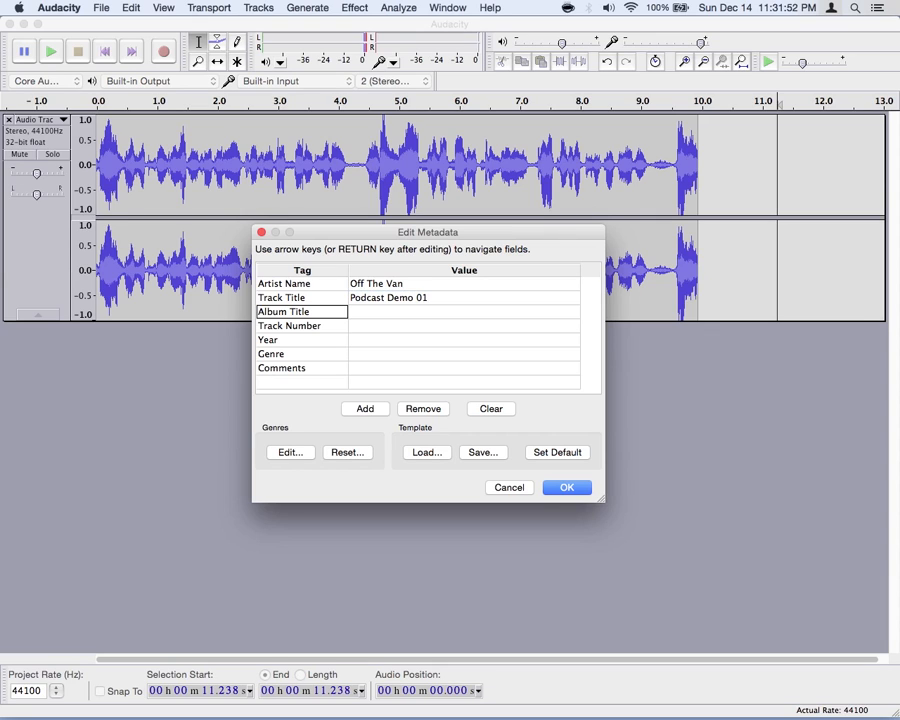
Leave the album title empty and set the track number to 1 and the year to 2014.
{"action": "key", "text": "Return"}
{"action": "key", "text": "Return"}
{"action": "key", "text": "Return"}
{"action": "type", "text": "1"}
{"action": "key", "text": "Return"}
{"action": "key", "text": "Return"}
{"action": "type", "text": "2014"}
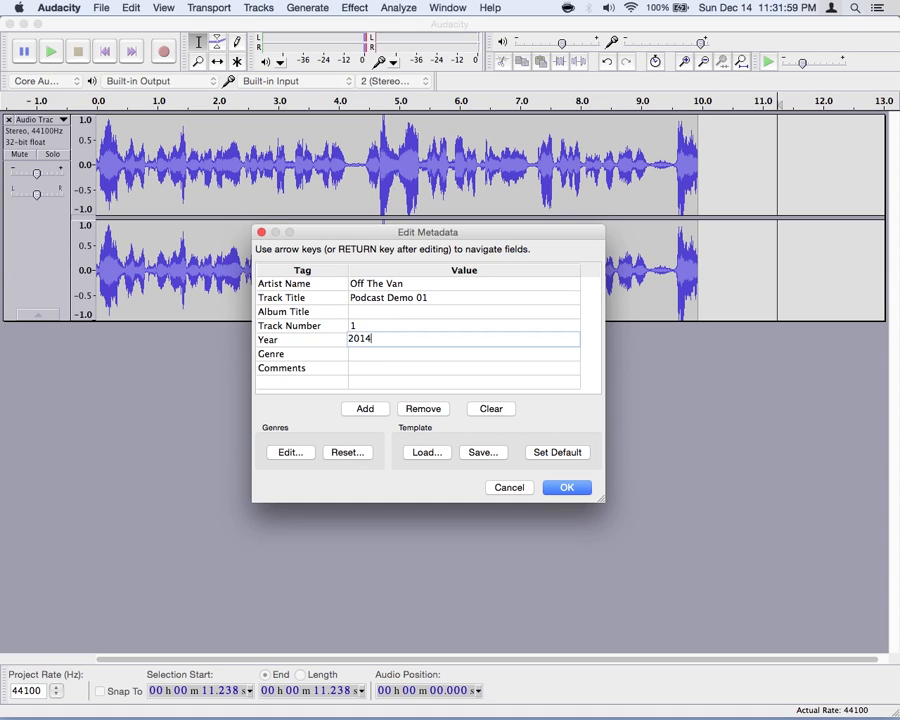
{"action": "key", "text": "Return"}
Set the metadata genre to "Podcast".
{"action": "key", "text": "Tab"}
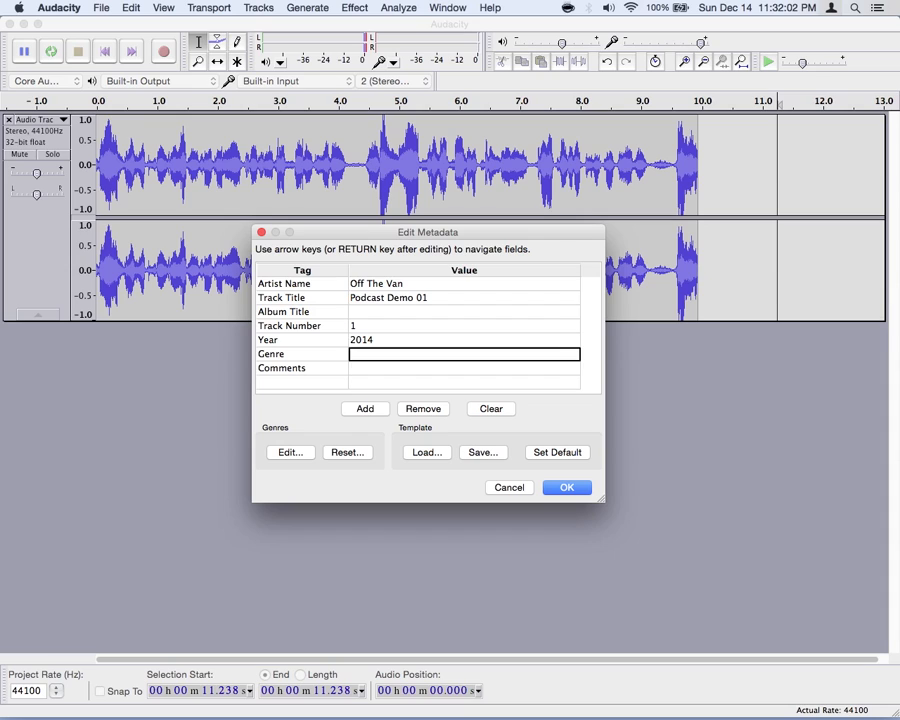
{"action": "type", "text": "odcast"}
{"action": "key", "text": "Left"}
{"action": "key", "text": "Left"}
{"action": "key", "text": "Left"}
{"action": "key", "text": "Left"}
{"action": "key", "text": "Left"}
{"action": "key", "text": "Left"}
{"action": "type", "text": "P"}
{"action": "key", "text": "Return"}
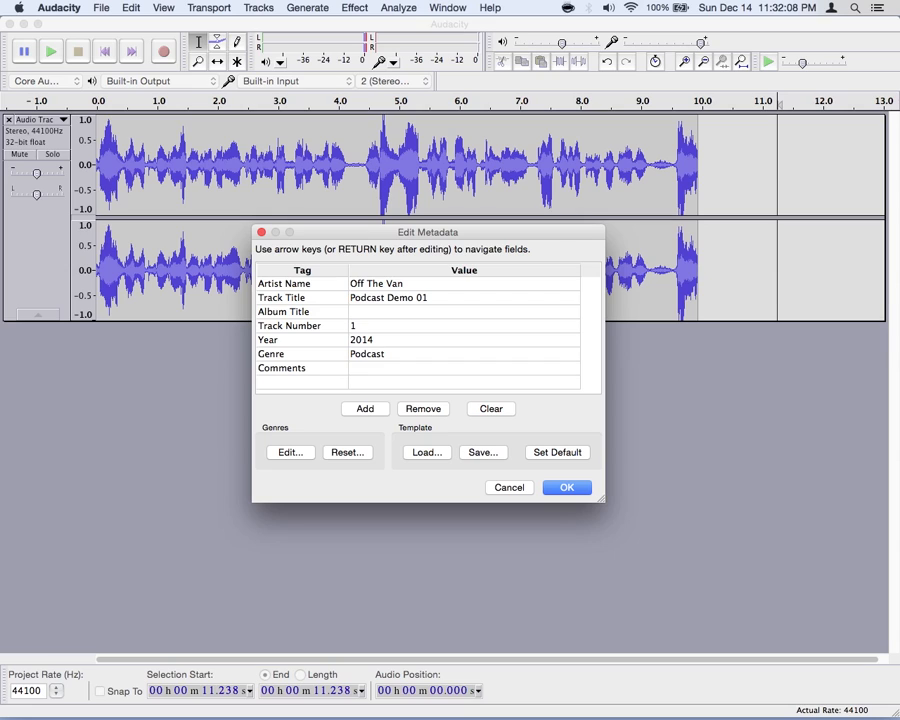
Enter the keywords "diy do it yourself information instruction instructional" as the metadata comments.
{"action": "left_click", "coordinate": [370, 366]}
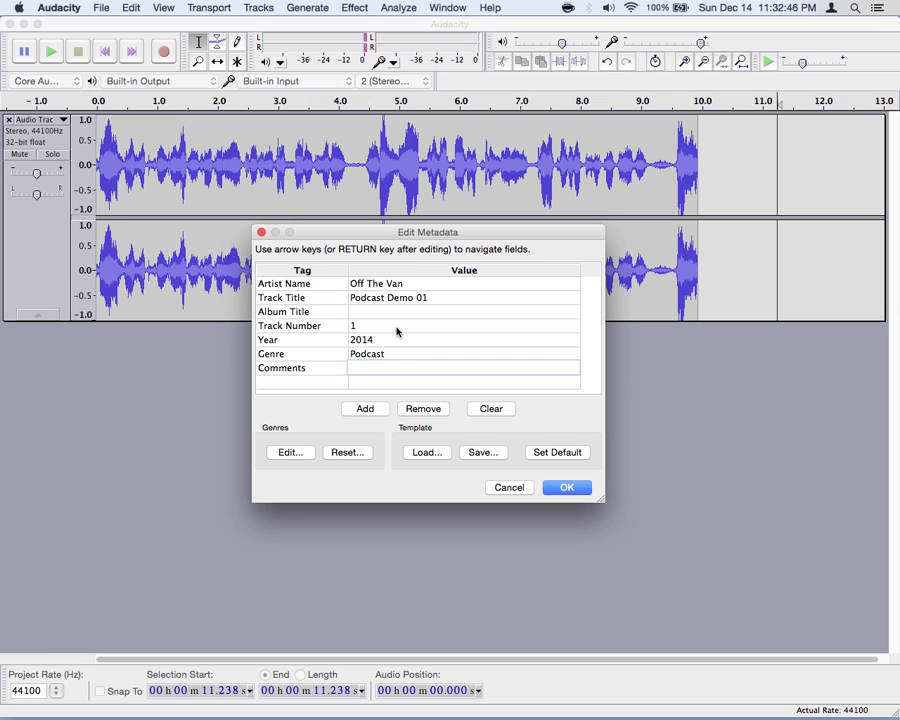
{"action": "type", "text": "diy"}
{"action": "type", "text": " do it yourself"}
{"action": "type", "text": " information"}
{"action": "type", "text": " instructio"}
{"action": "type", "text": "n instruc"}
{"action": "type", "text": "tional"}
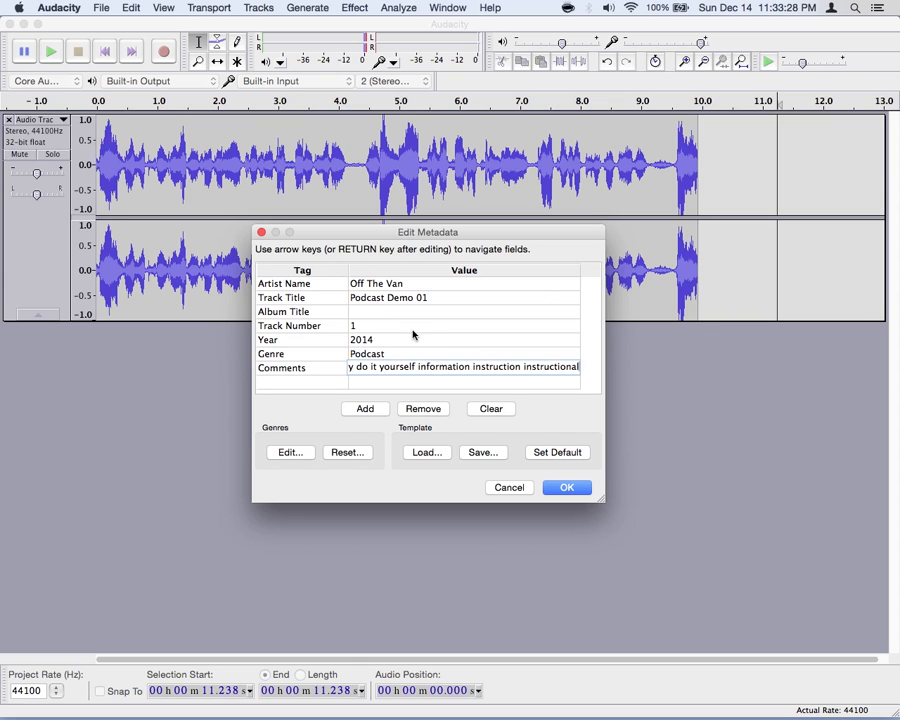
Add an empty tag row to the metadata table and accept the metadata to complete the export.
{"action": "left_click", "coordinate": [362, 410]}
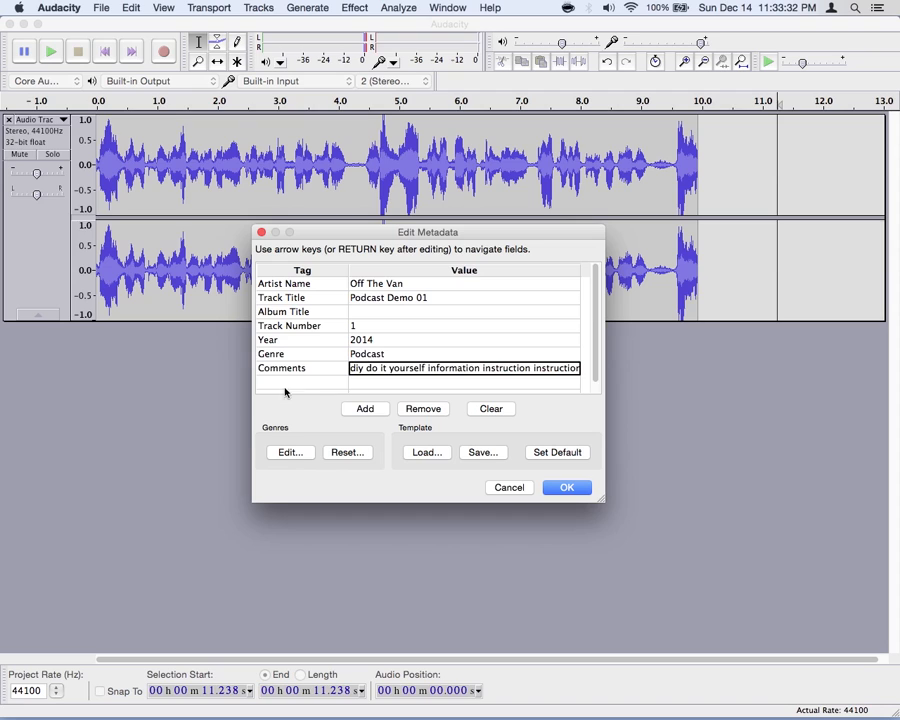
{"action": "scroll", "coordinate": [445, 376], "scroll_direction": "down", "scroll_amount": 1}
{"action": "scroll", "coordinate": [400, 375], "scroll_direction": "up", "scroll_amount": 1}
{"action": "left_click", "coordinate": [556, 488]}
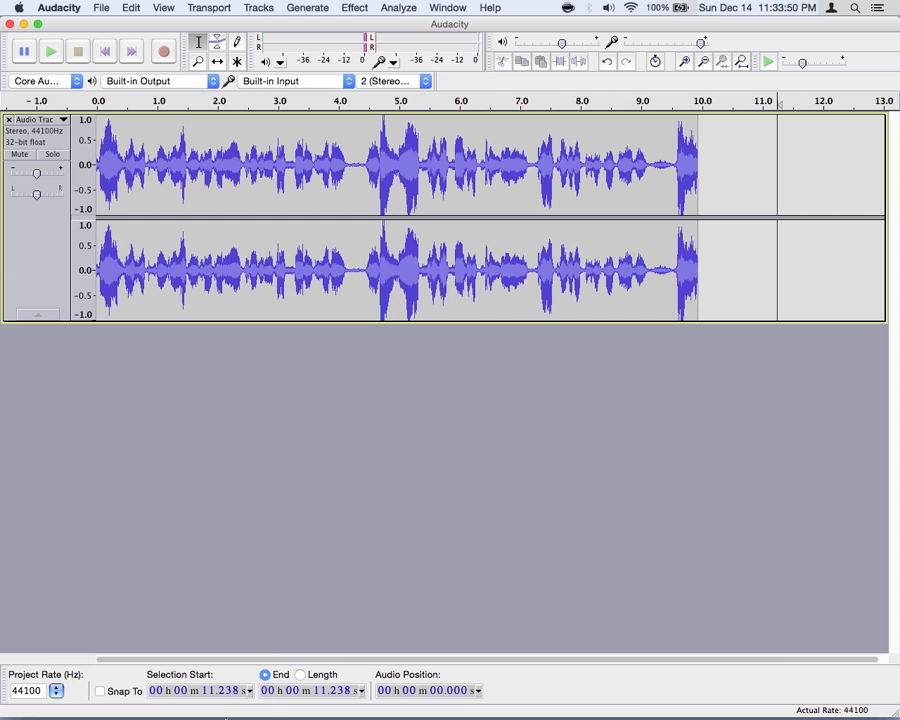
Switch to Finder, preview the exported podcast_demo_01.wav on the Desktop and close the preview.
{"action": "mouse_move", "coordinate": [227, 717]}
{"action": "left_click", "coordinate": [158, 686]}
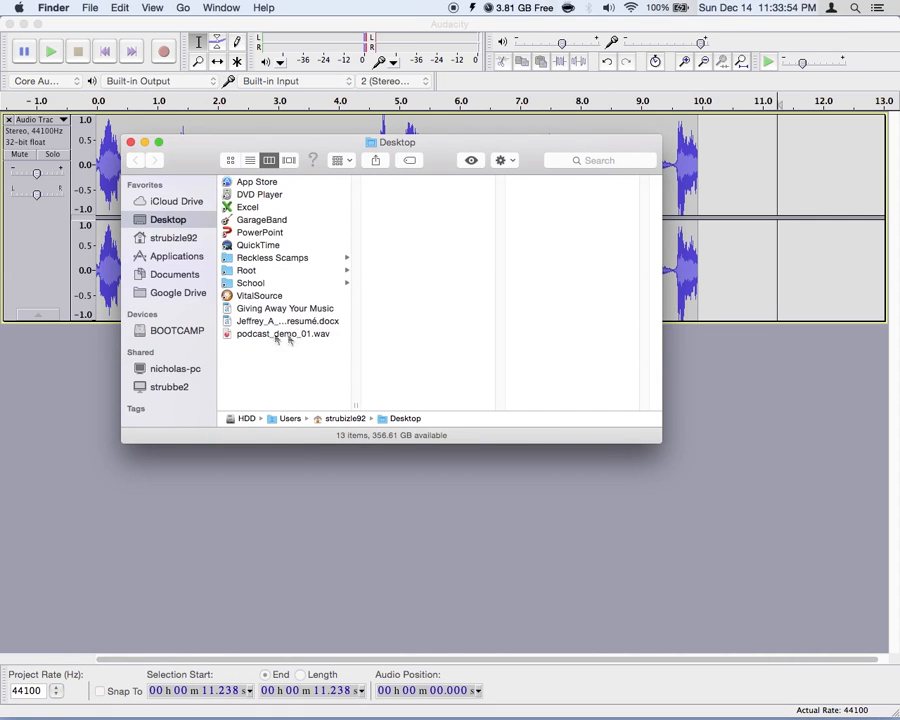
{"action": "left_click", "coordinate": [276, 336]}
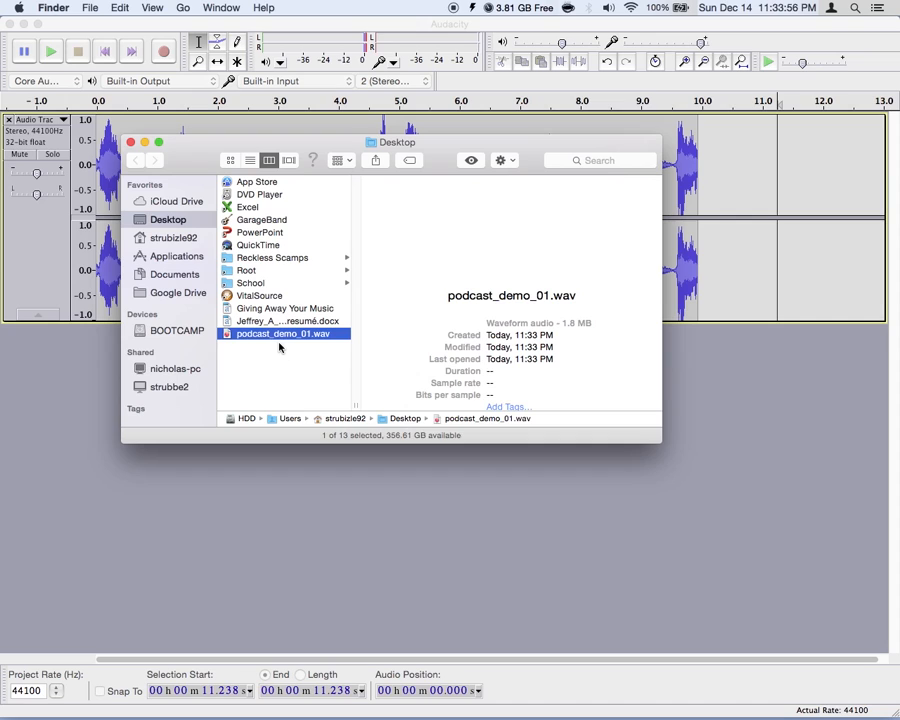
{"action": "key", "text": "space"}
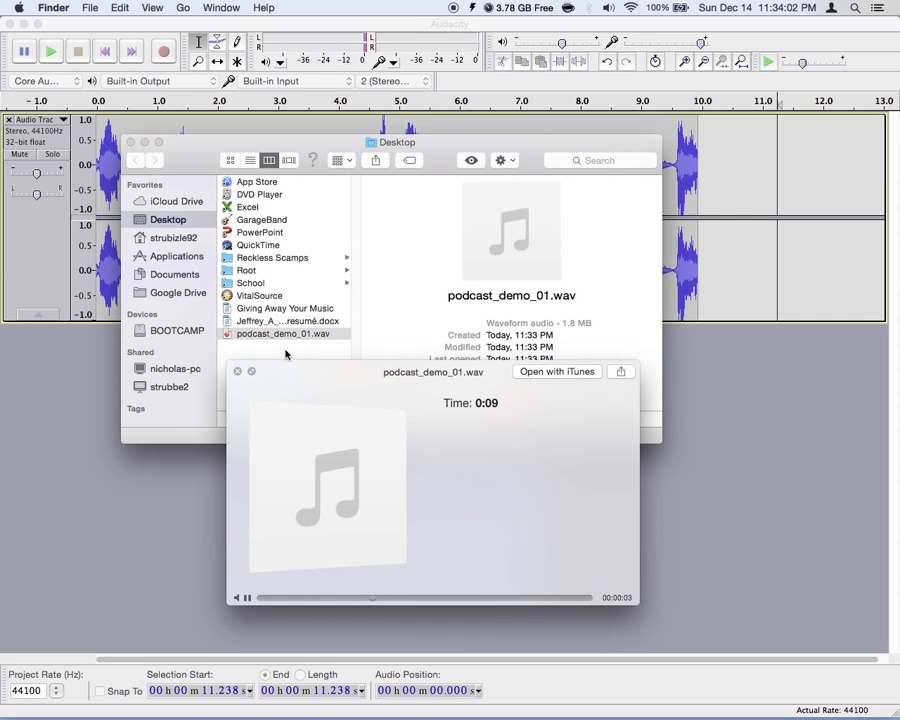
{"action": "key", "text": "space"}
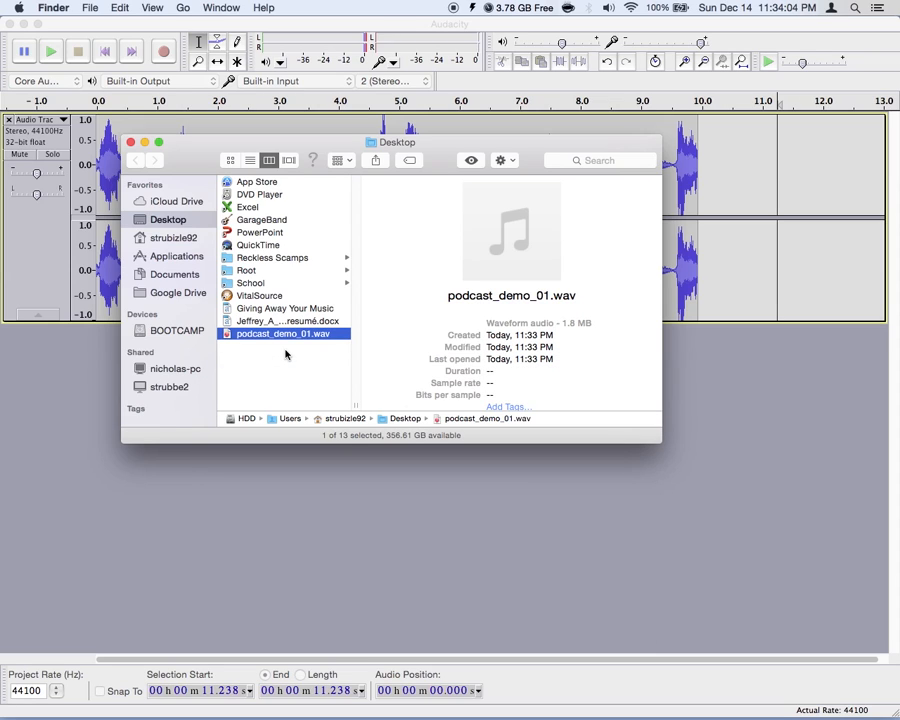